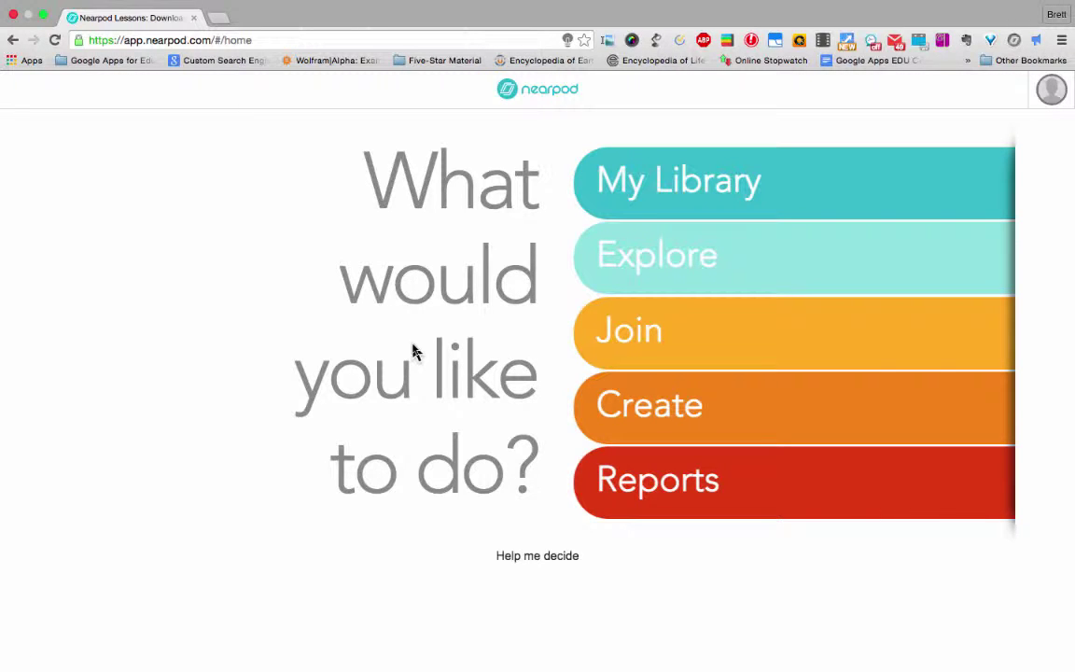
- Open the Adding Activities in Nearpod Shows presentation from the library for editing
click(746, 190)
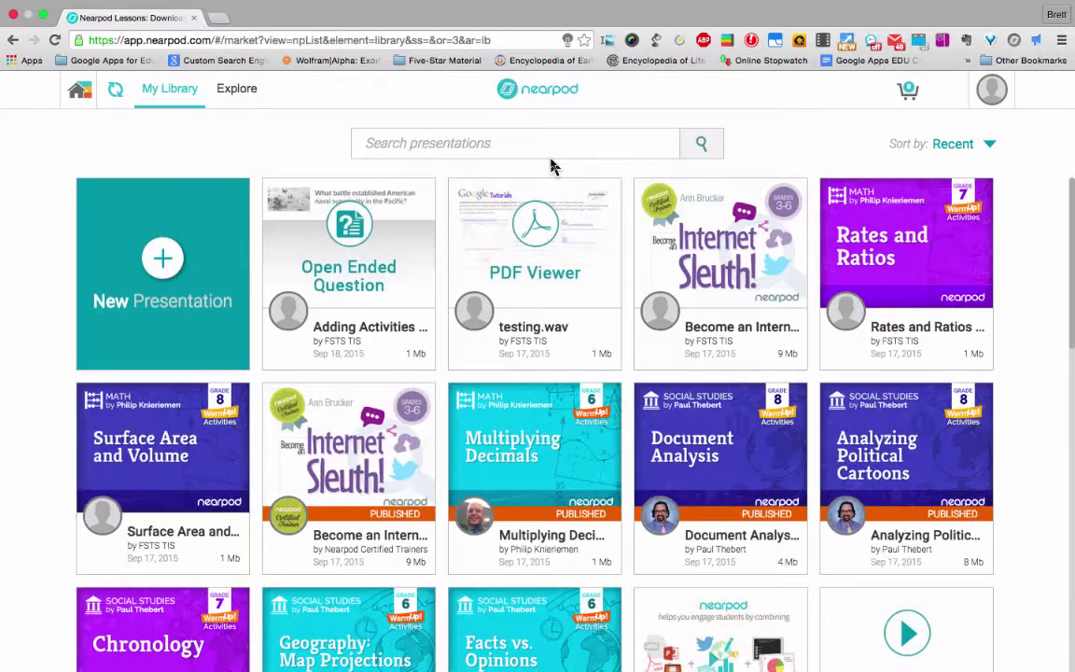
mouse_move(396, 211)
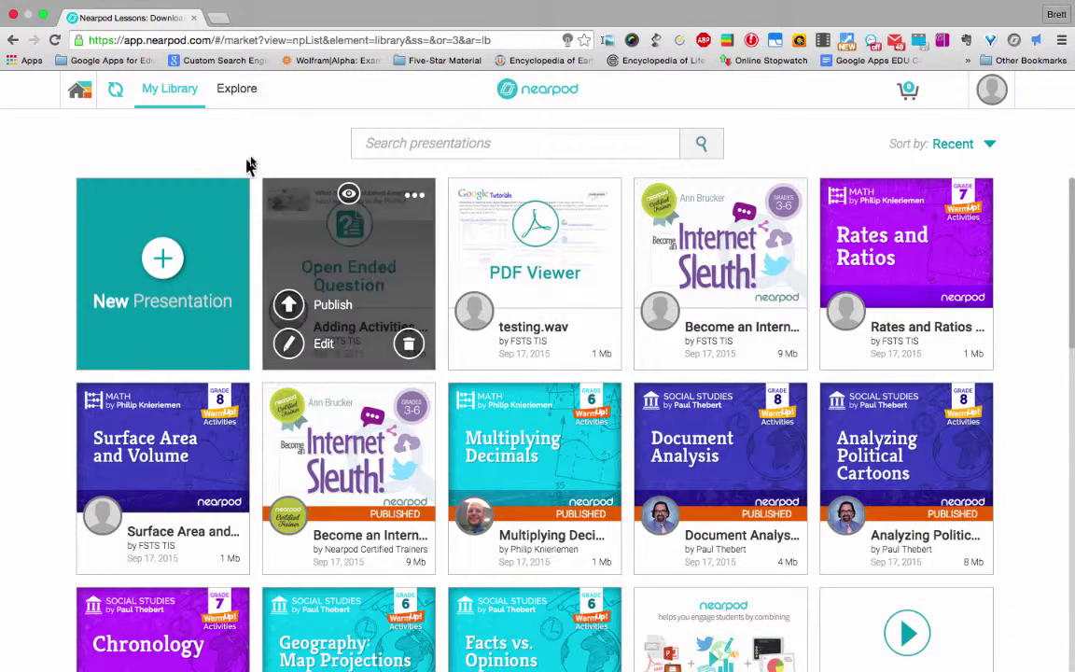
click(290, 347)
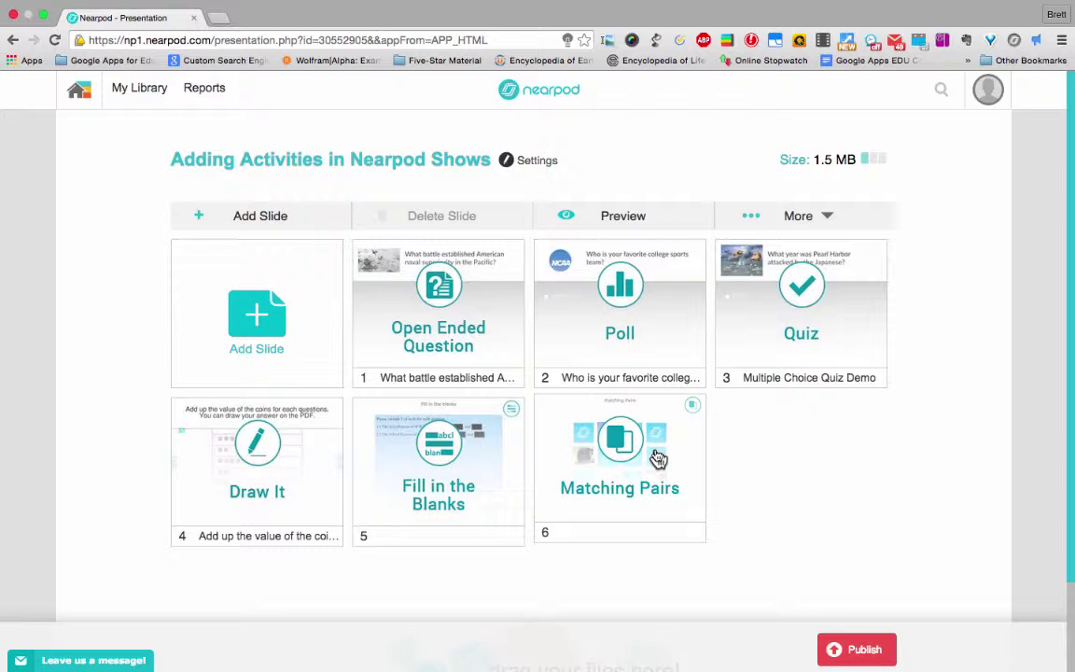
- Start adding an activity slide and browse the available activity types from Open ended question to Matching Pairs
click(268, 306)
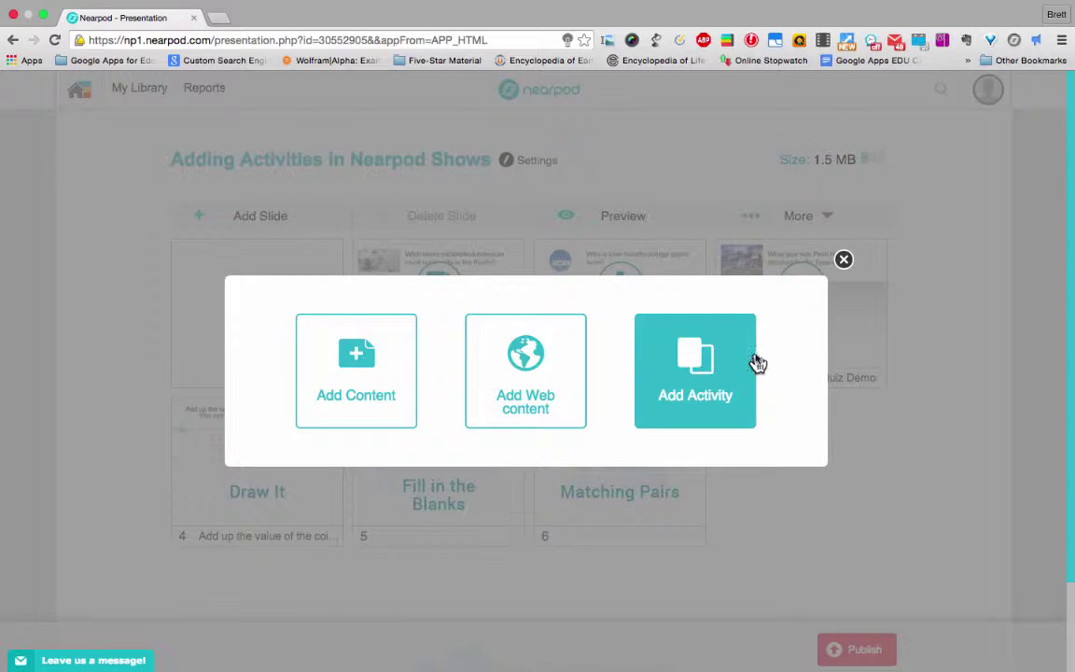
click(696, 364)
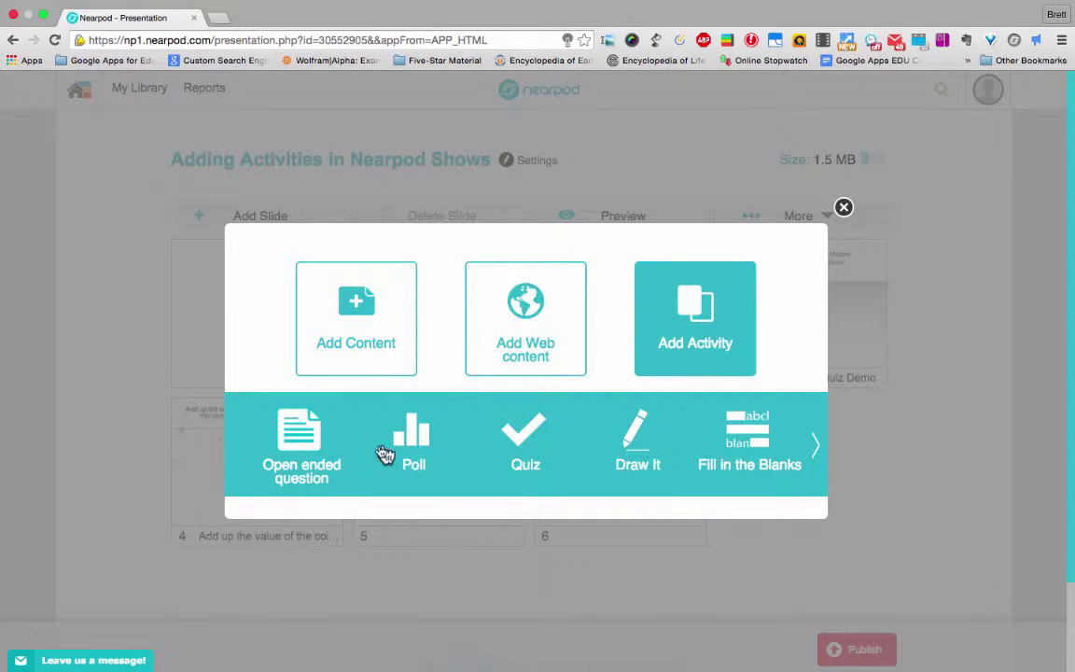
click(816, 448)
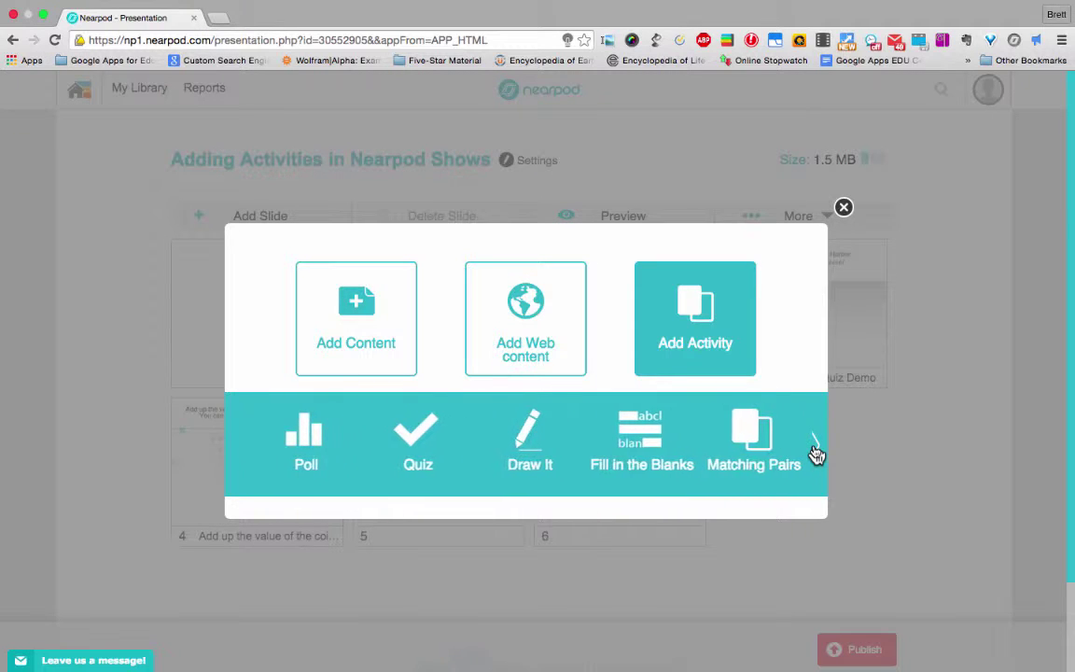
click(239, 455)
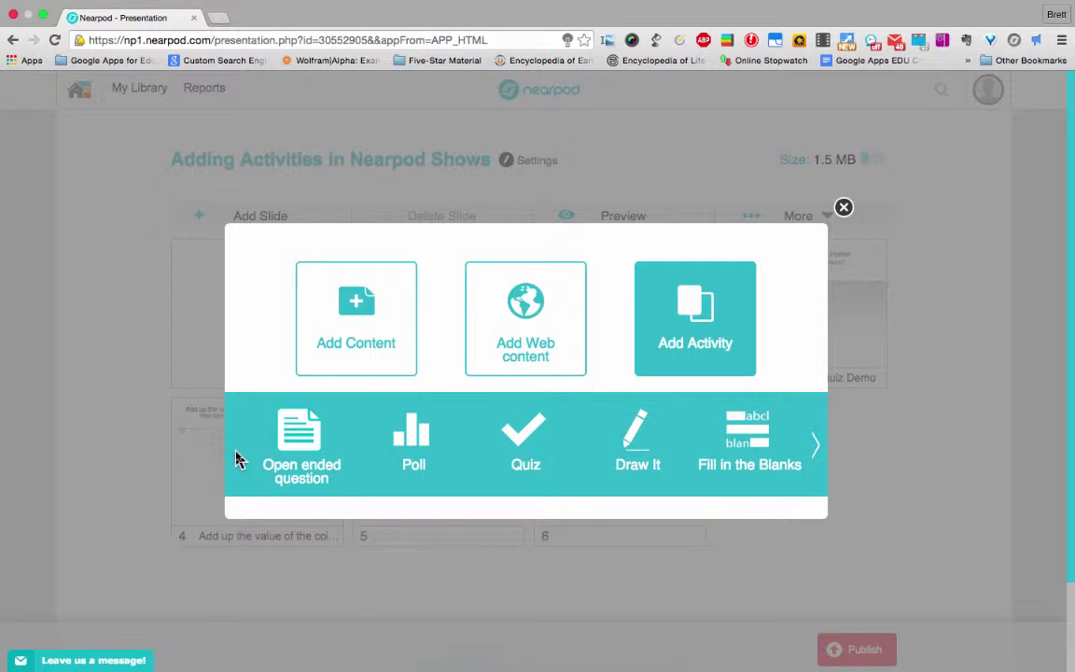
- Examine a blank Open Ended Question form and the existing open-ended question slide about the naval battle, leaving both without changes
click(301, 439)
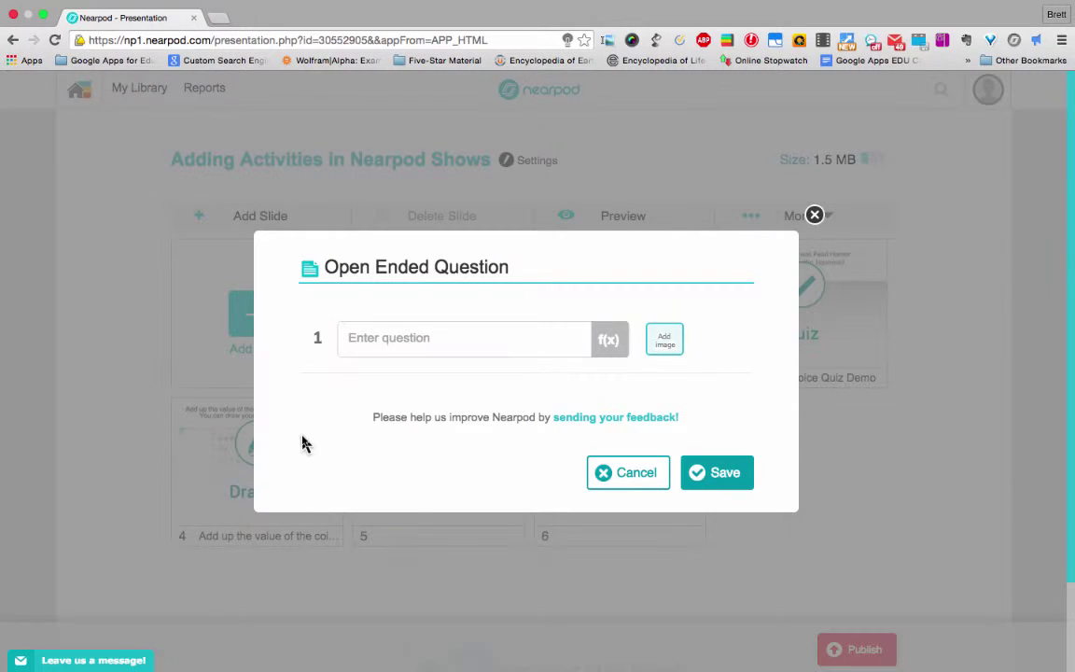
click(426, 349)
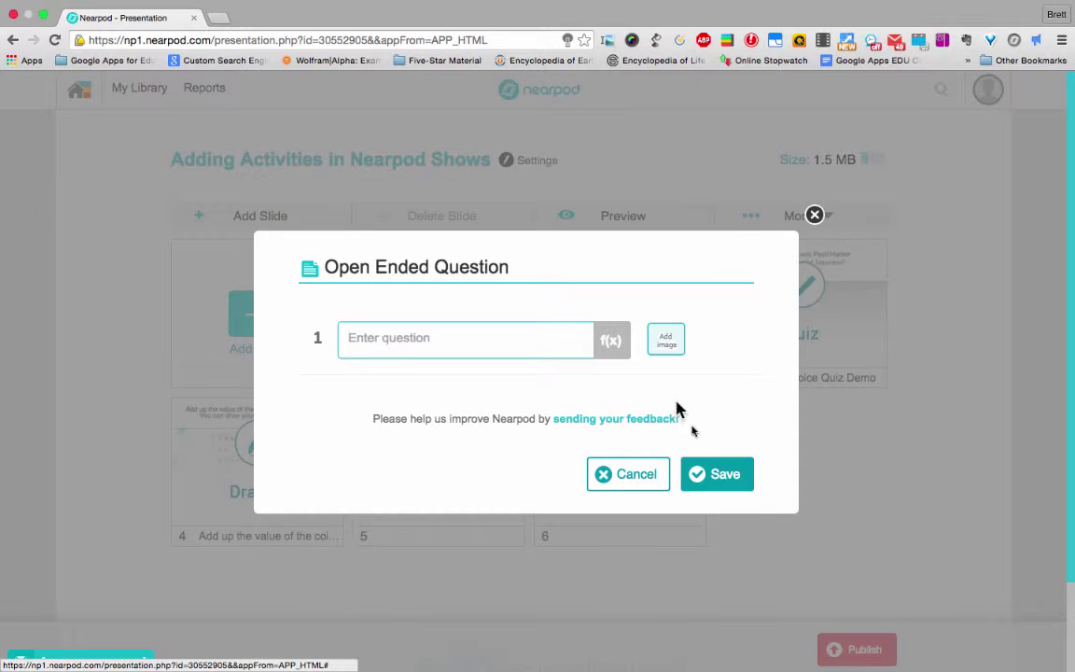
click(696, 475)
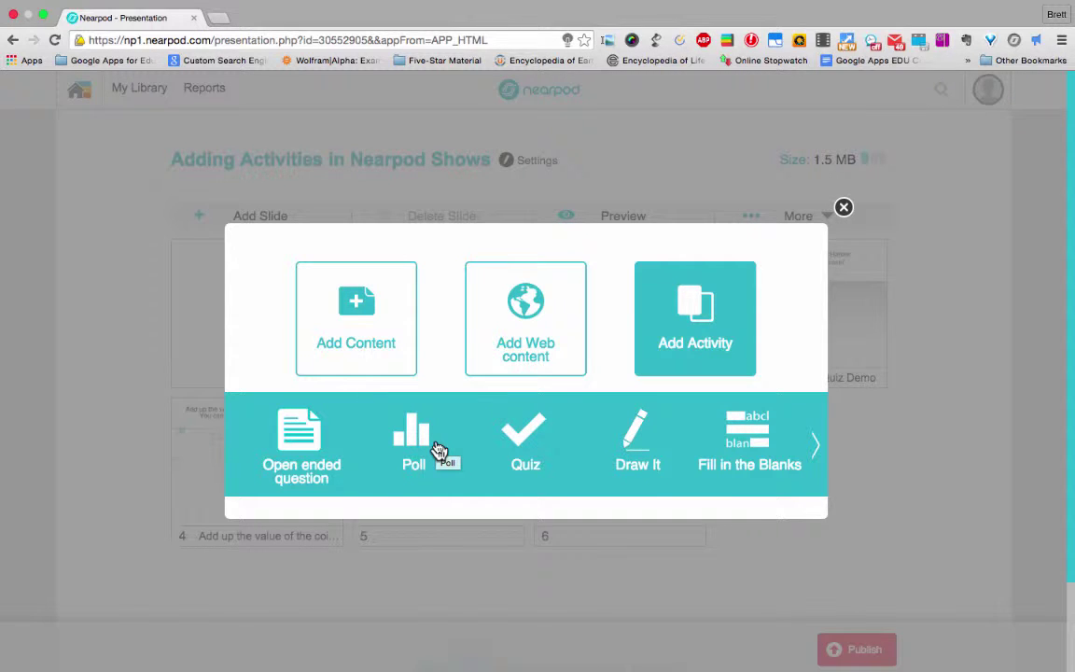
click(842, 208)
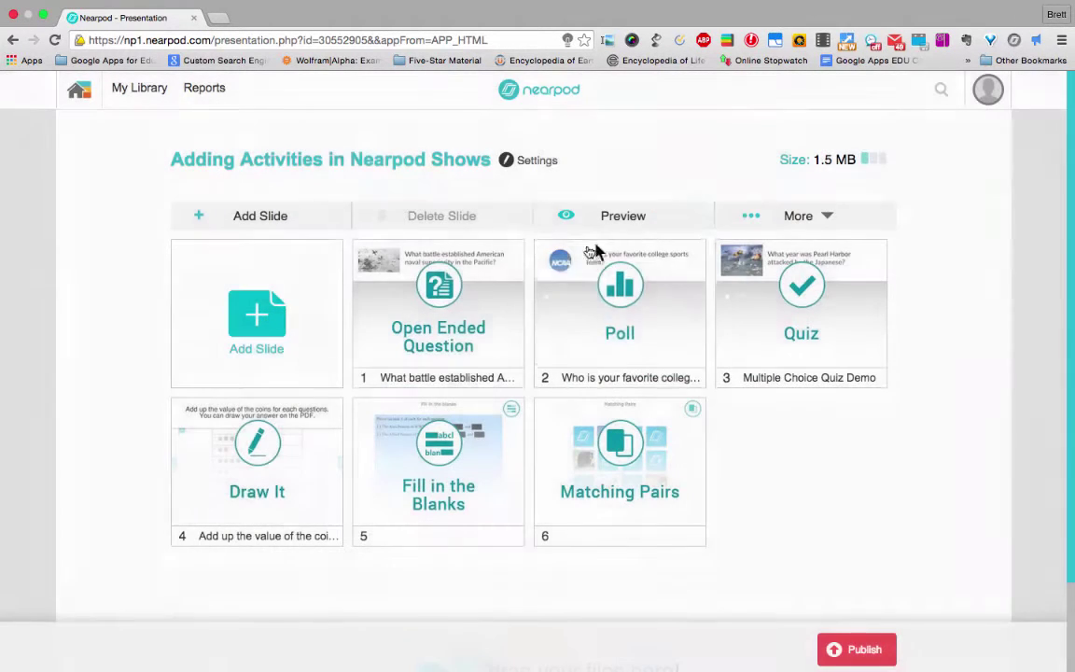
click(445, 327)
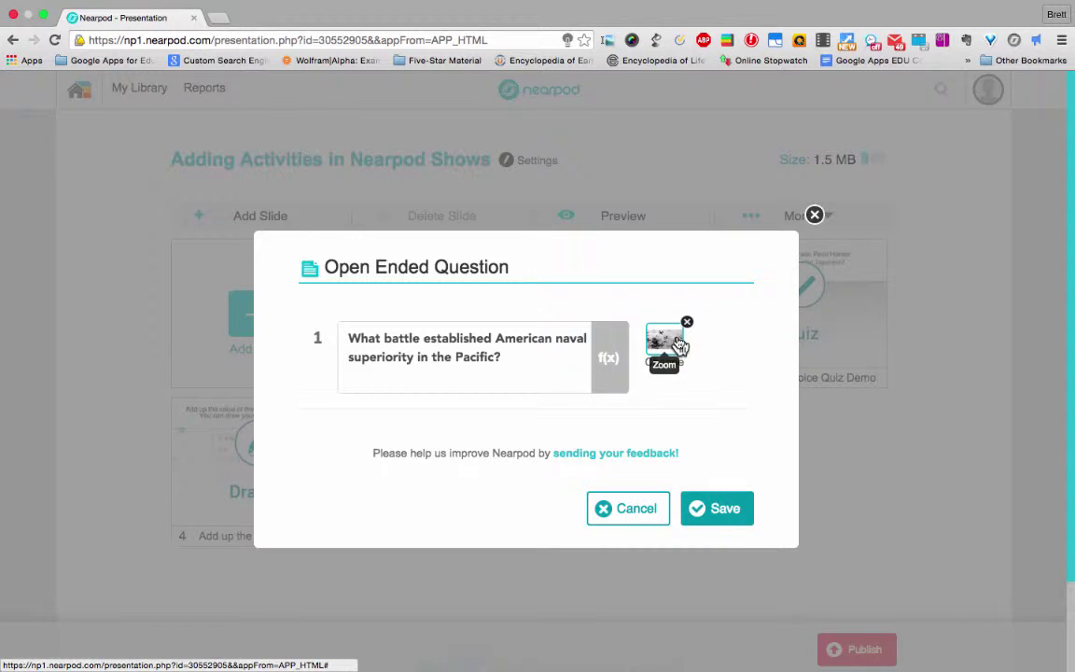
click(636, 515)
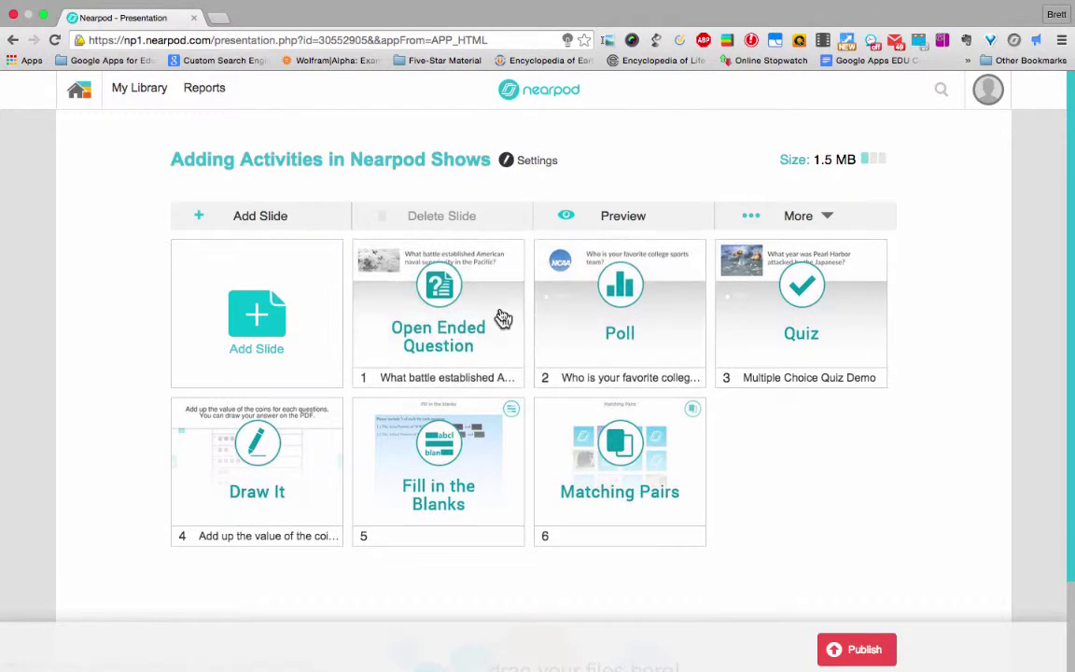
- Try out a new Poll activity with a third answer field, discard it and reload the presentation
click(241, 315)
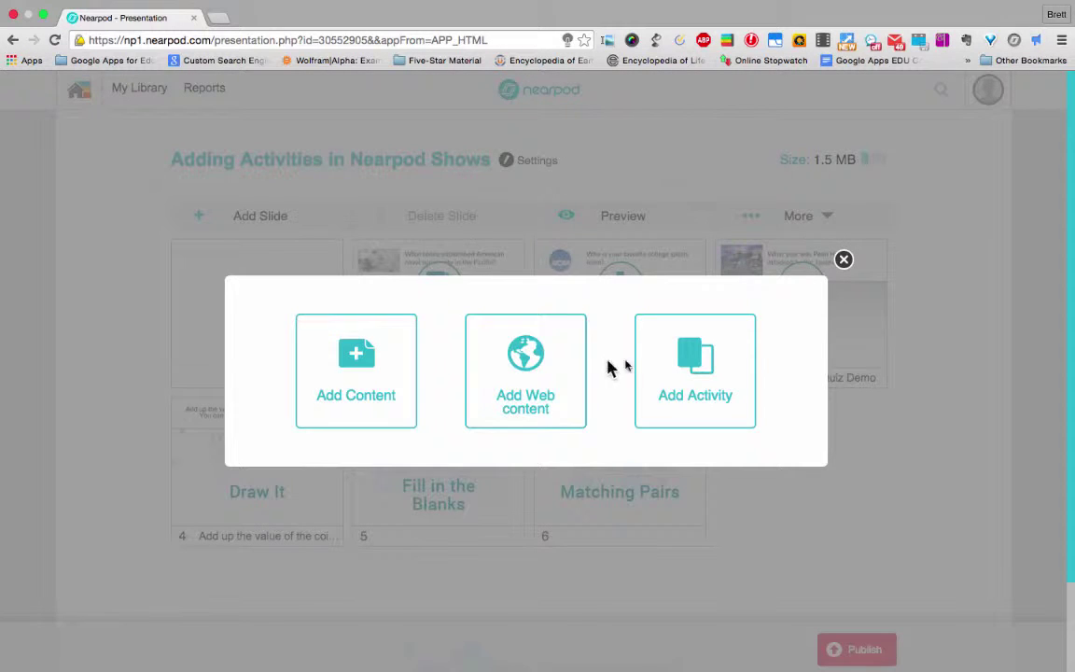
click(695, 362)
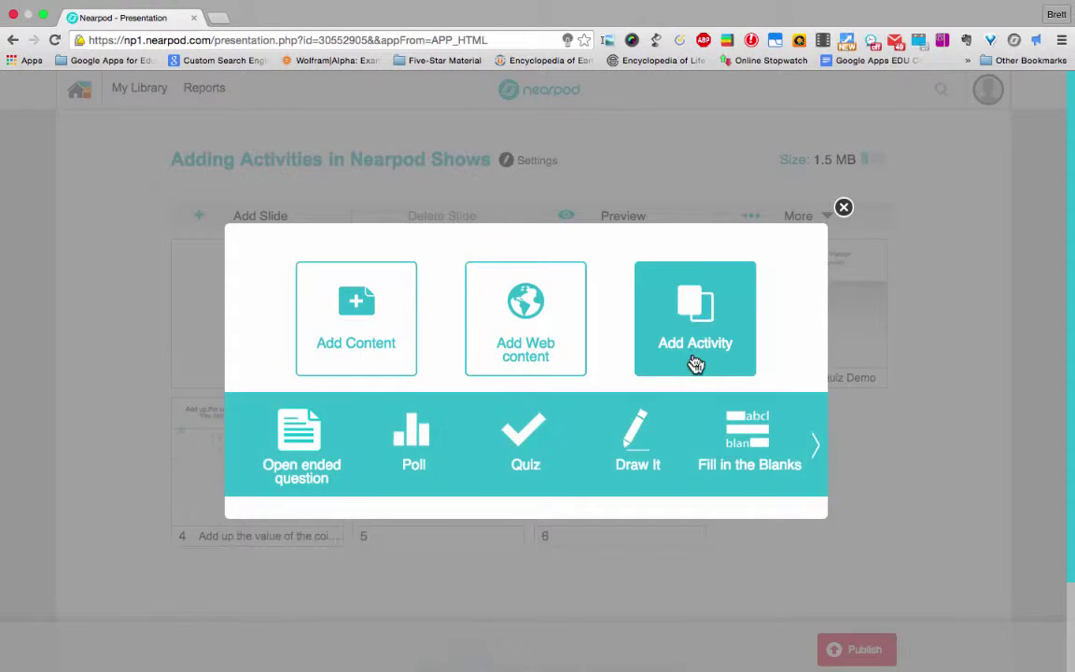
click(417, 452)
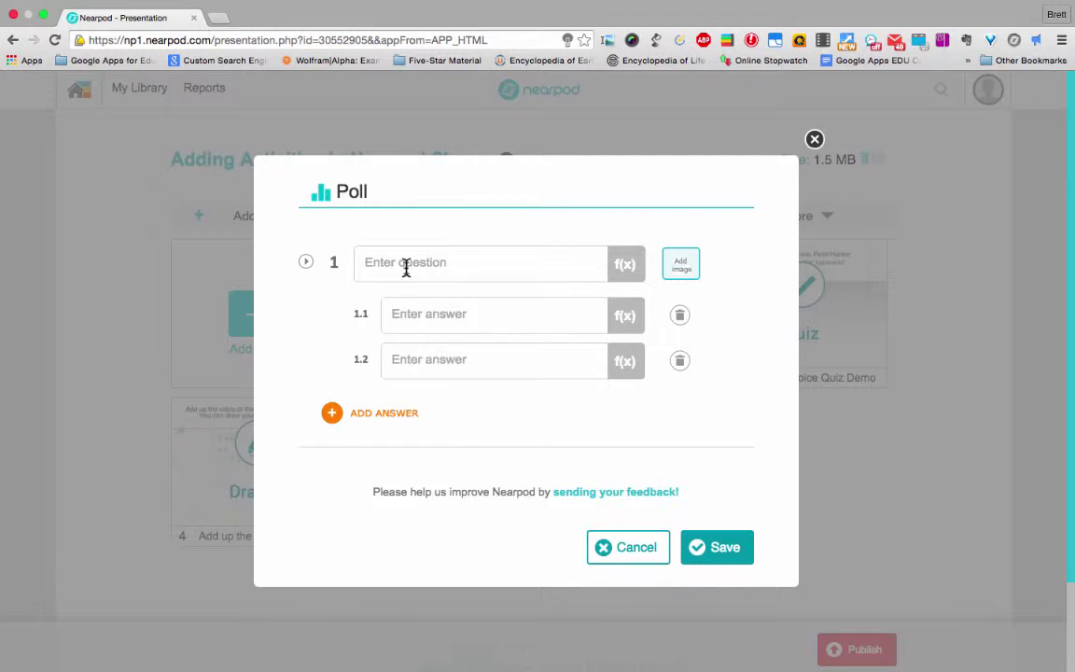
click(406, 268)
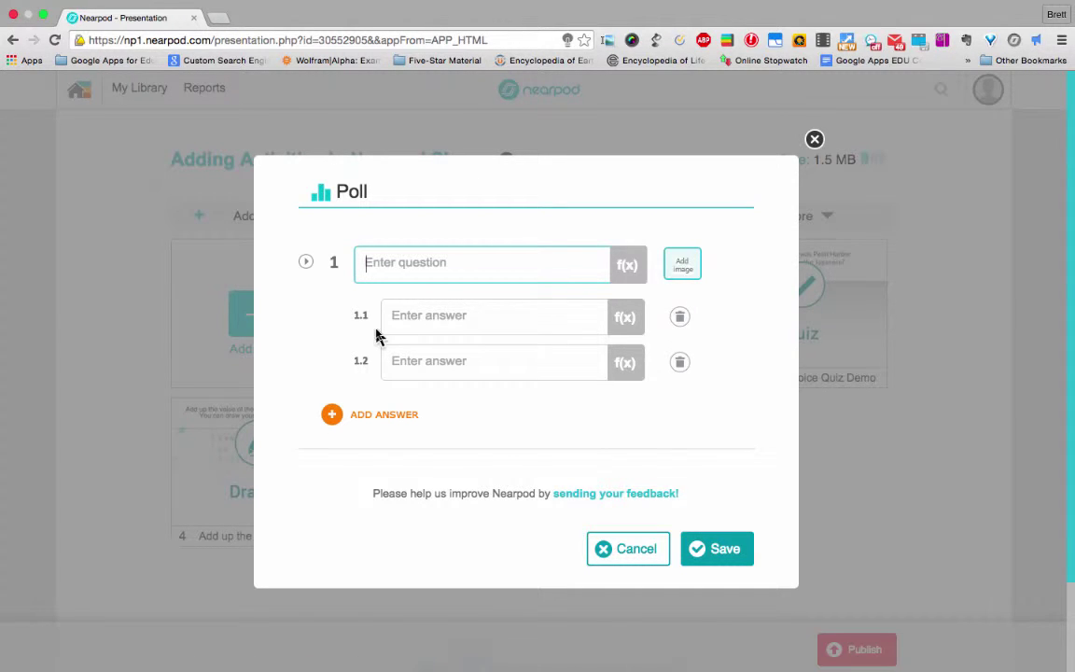
click(451, 324)
click(428, 369)
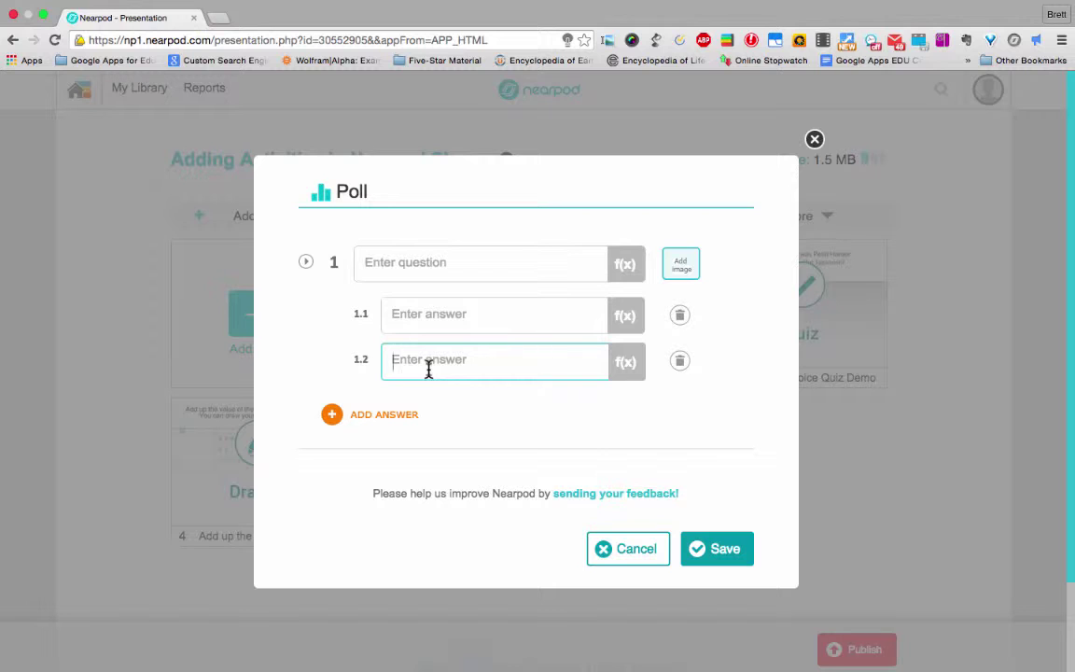
click(328, 420)
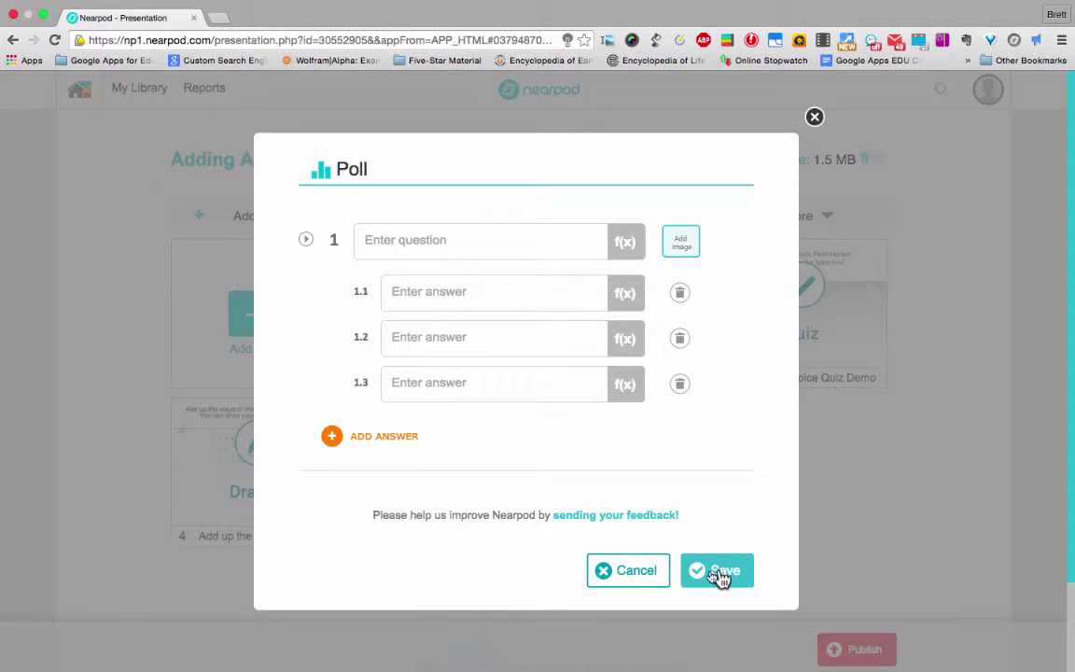
click(644, 572)
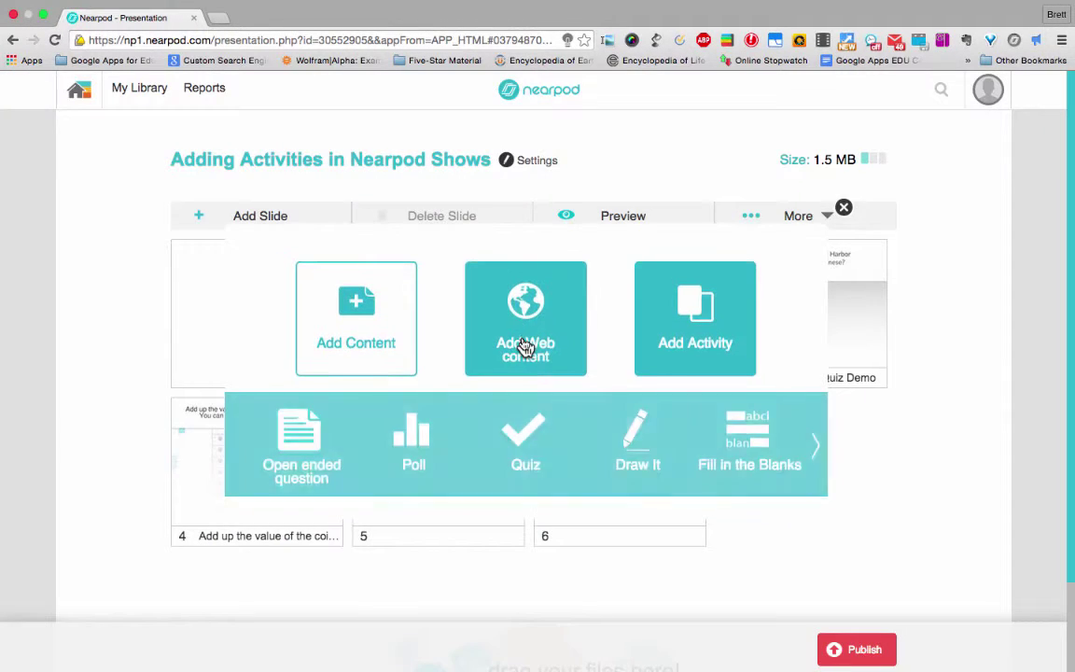
click(843, 208)
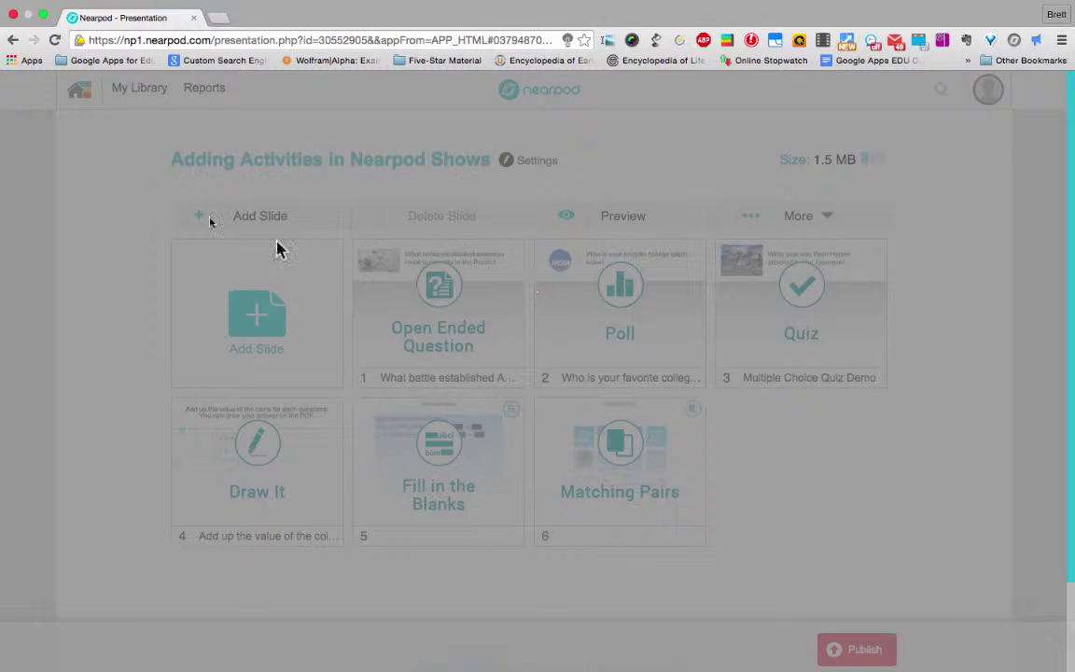
click(53, 42)
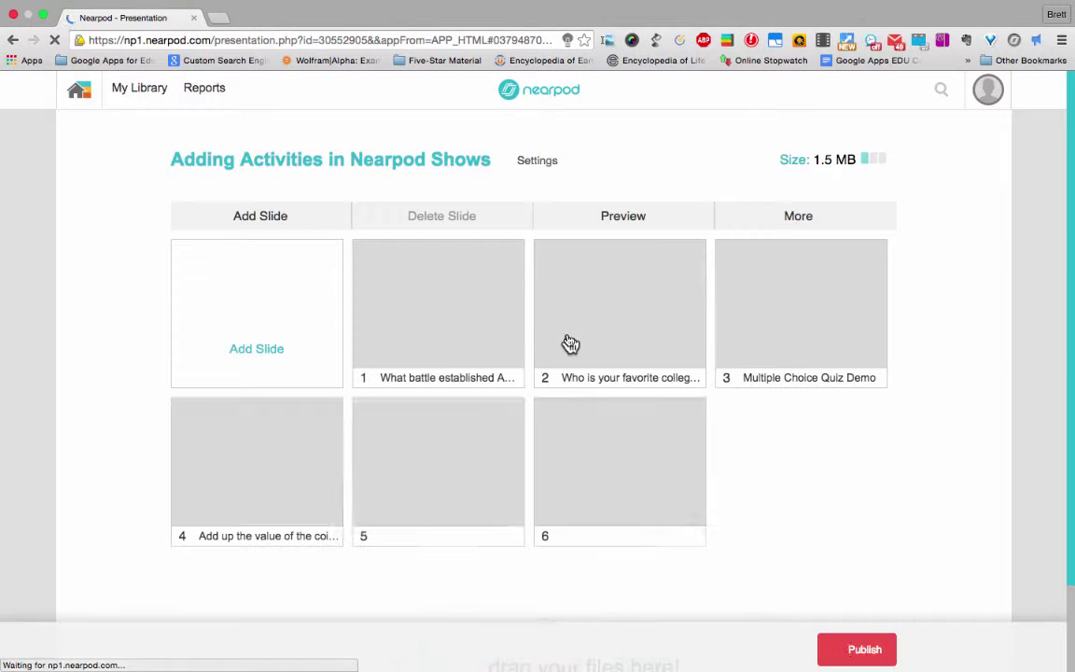
- View the existing poll slide about the favorite college sports team and close it without changes
click(619, 334)
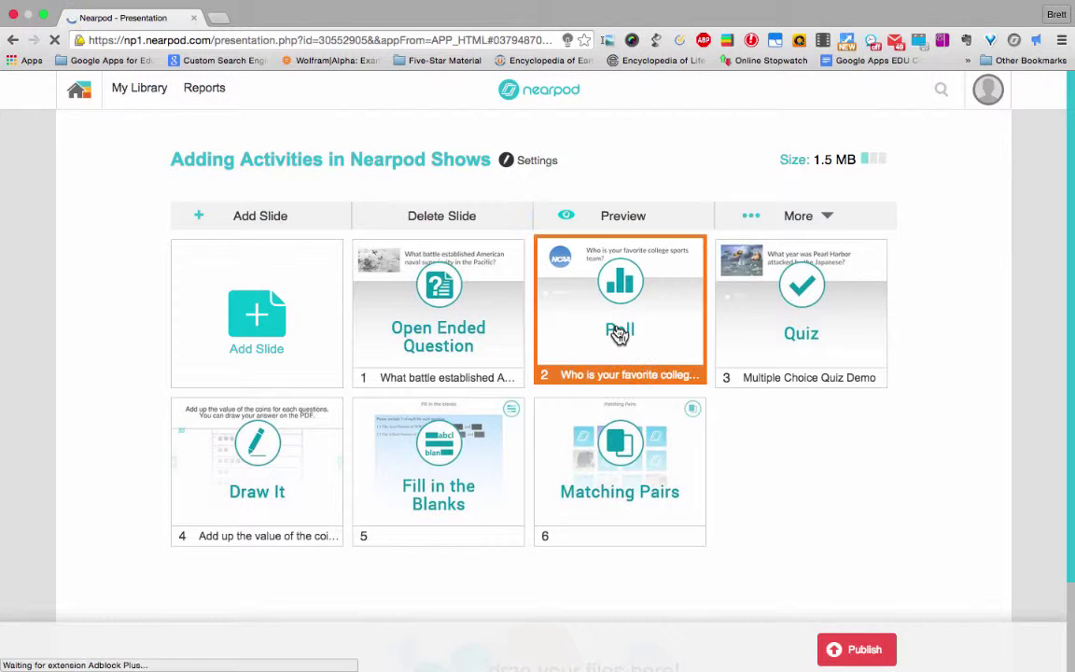
double_click(619, 333)
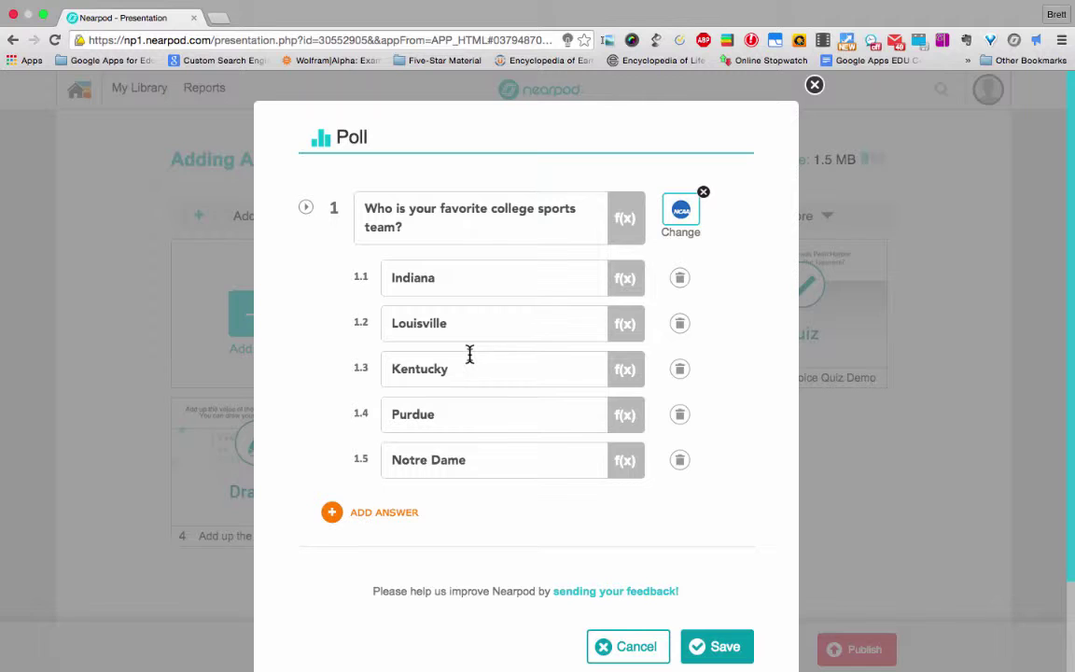
click(631, 650)
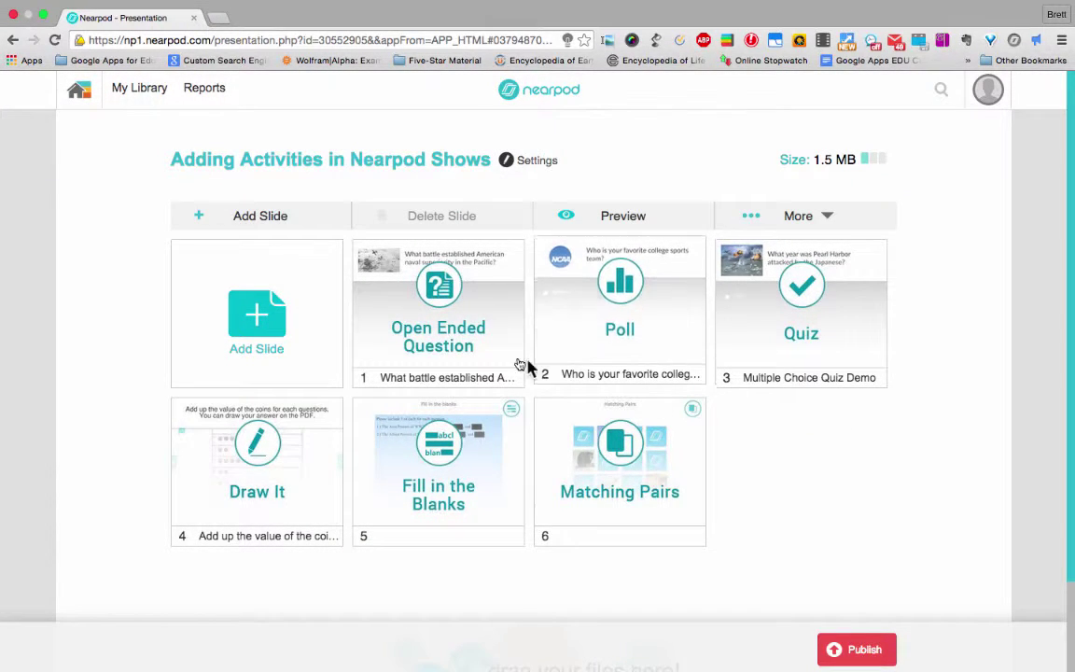
- Start a new Quiz activity and try marking the first answer of question 1 as correct
click(259, 319)
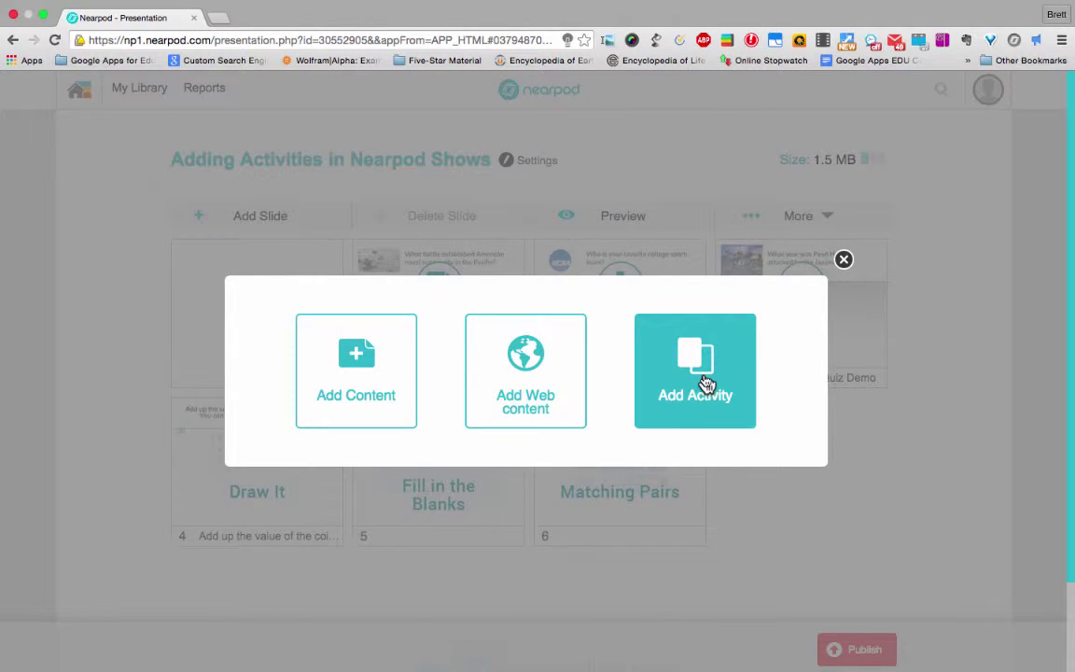
click(704, 383)
click(548, 436)
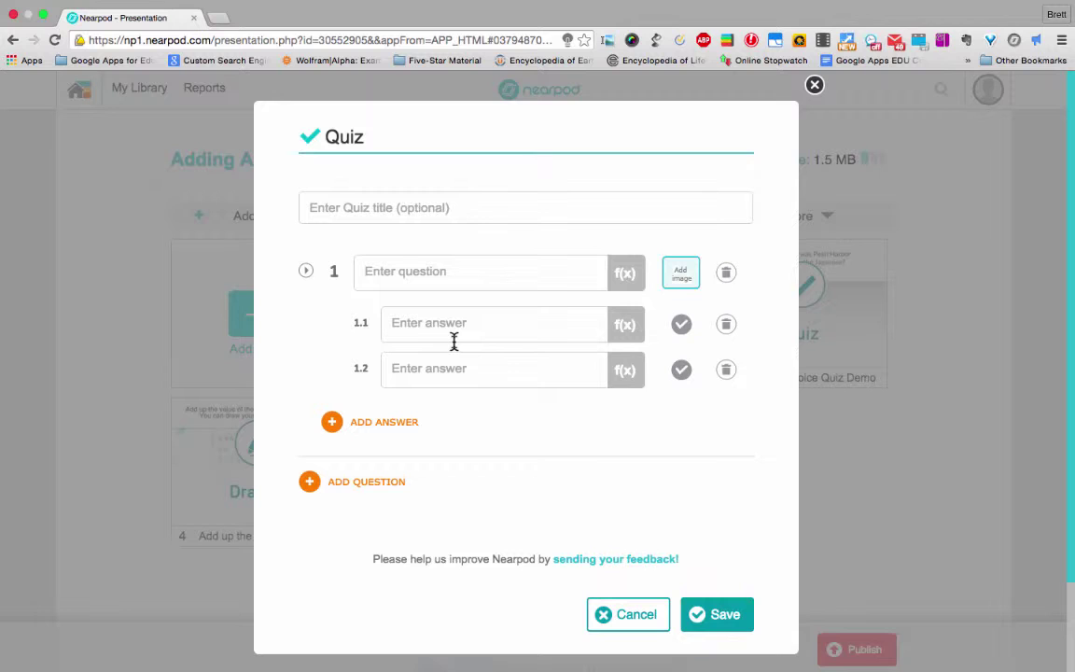
click(682, 326)
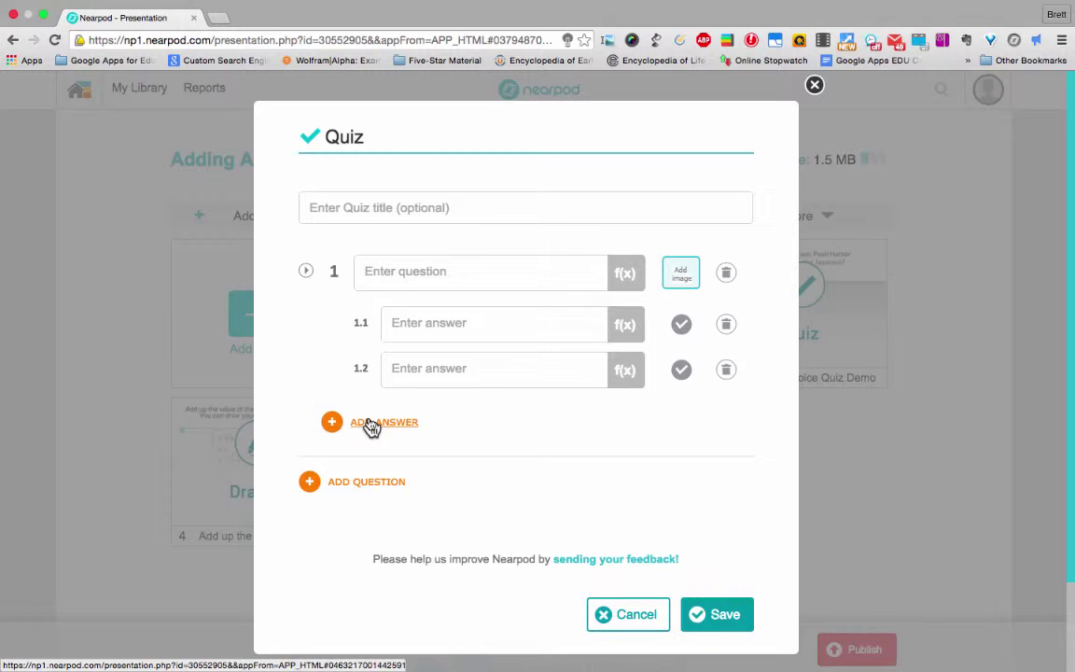
- Add a second question with a third answer field to the new quiz, and discard the quiz unsaved
click(374, 485)
scroll(466, 478, down, 5)
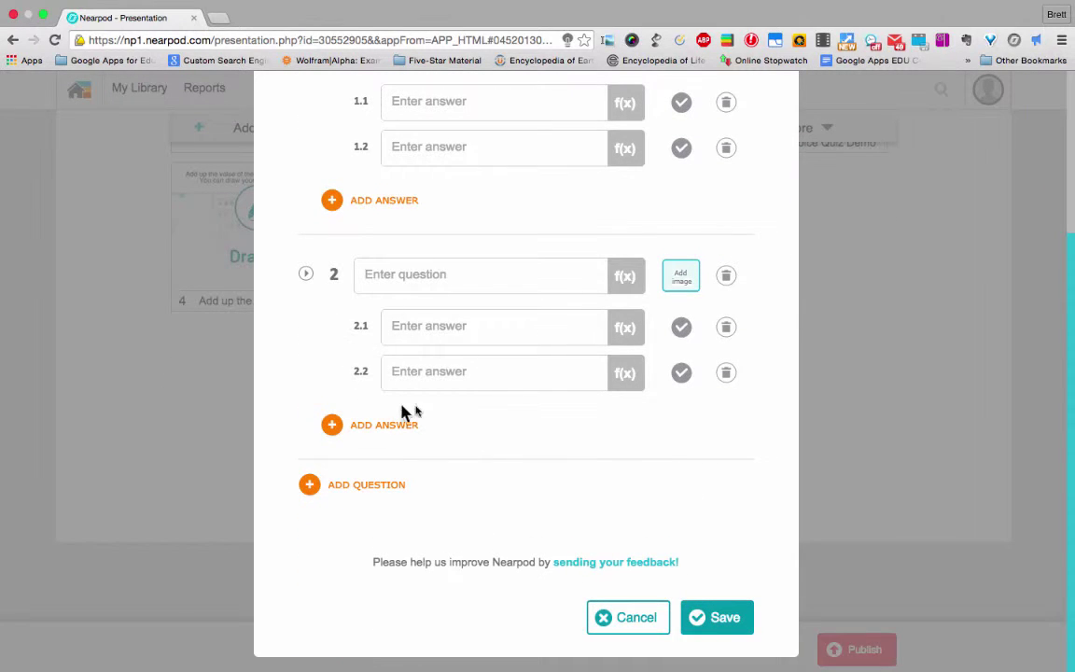
click(384, 426)
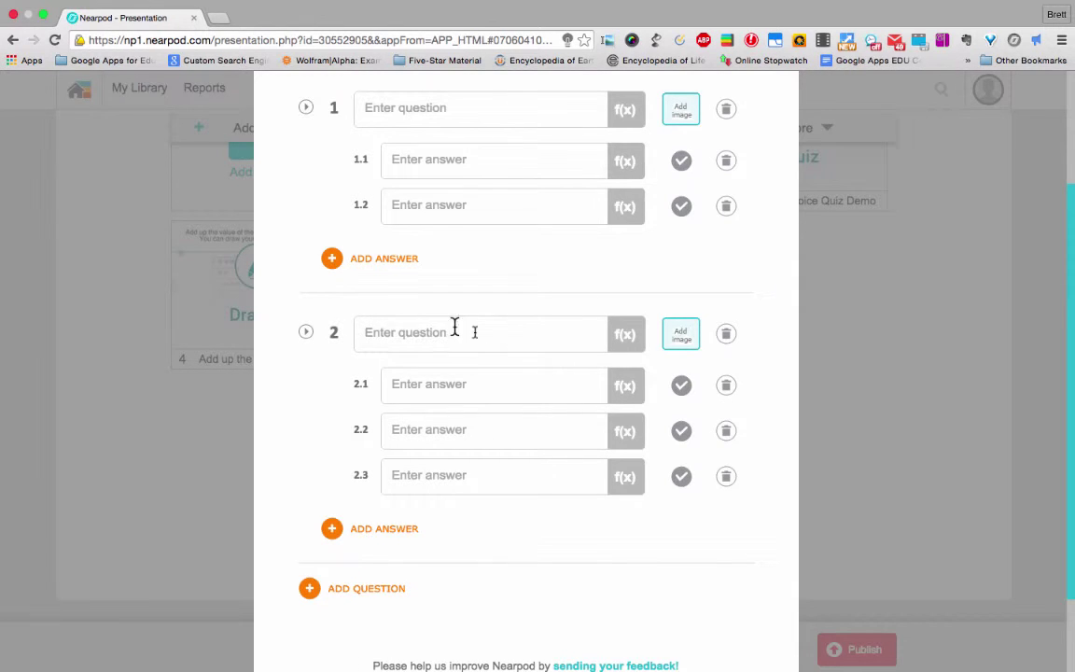
scroll(455, 327, down, 2)
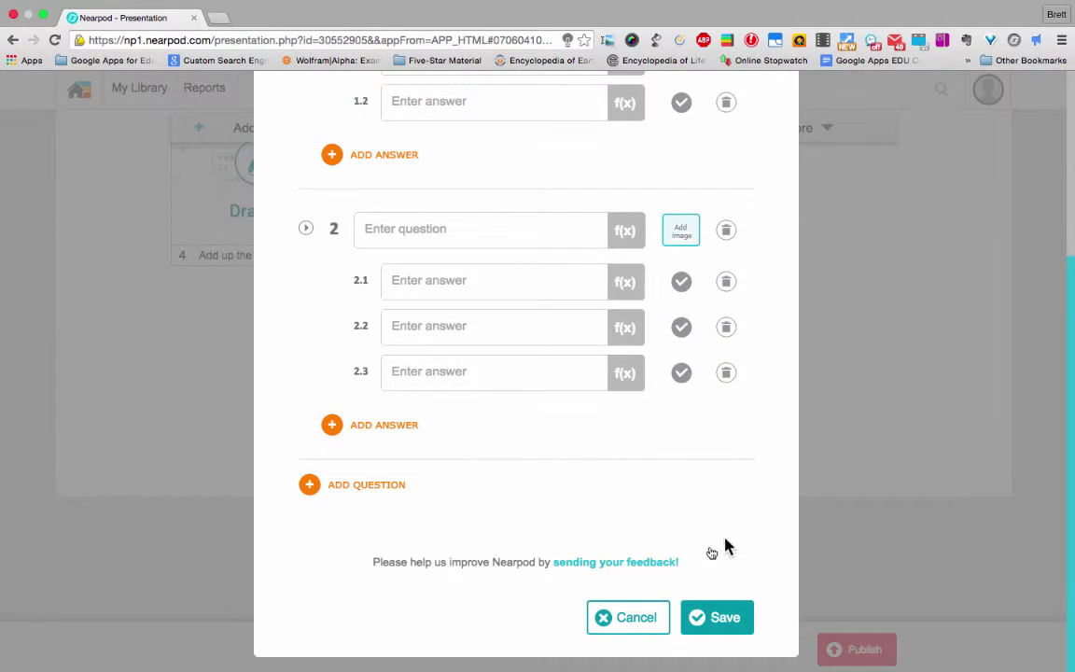
click(647, 618)
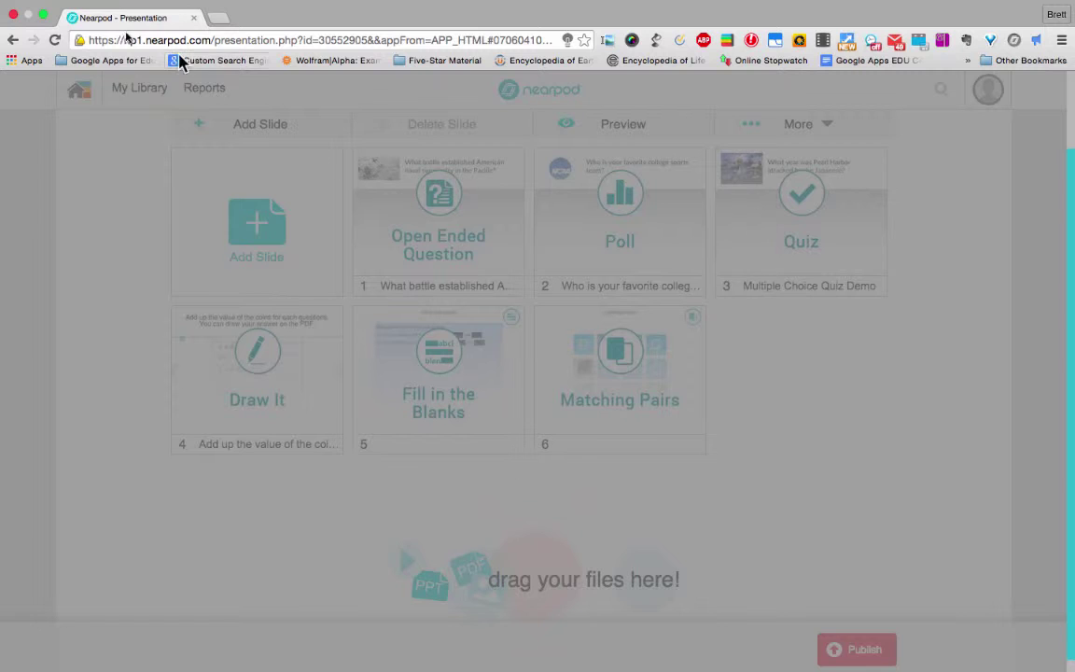
click(54, 40)
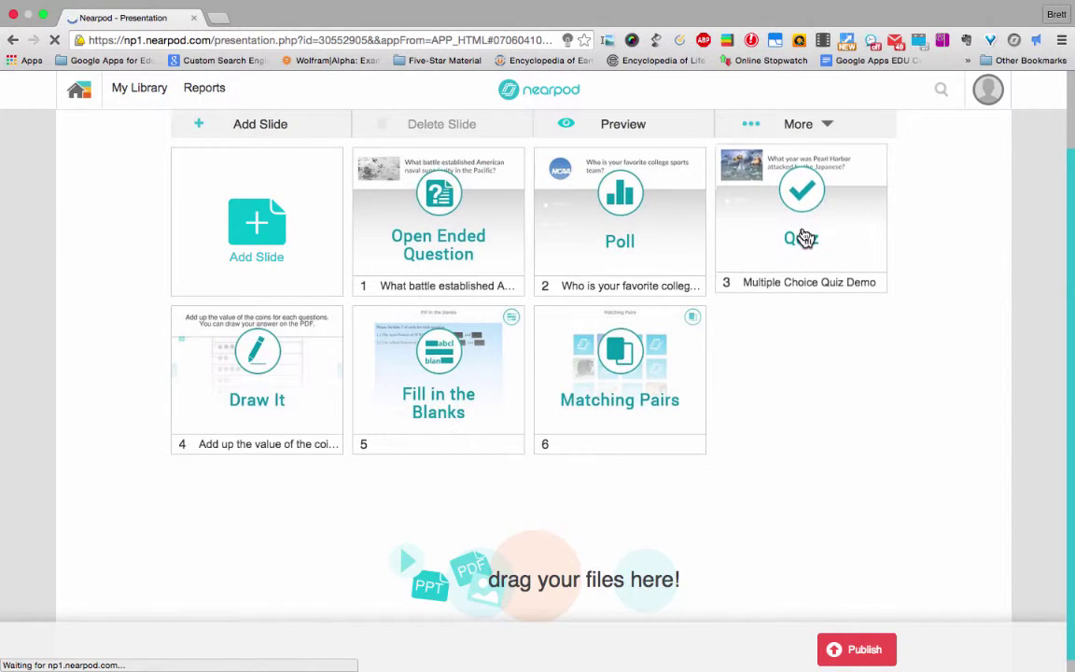
- View the existing Multiple Choice Quiz Demo slide about Pearl Harbor and close it without changes
click(803, 236)
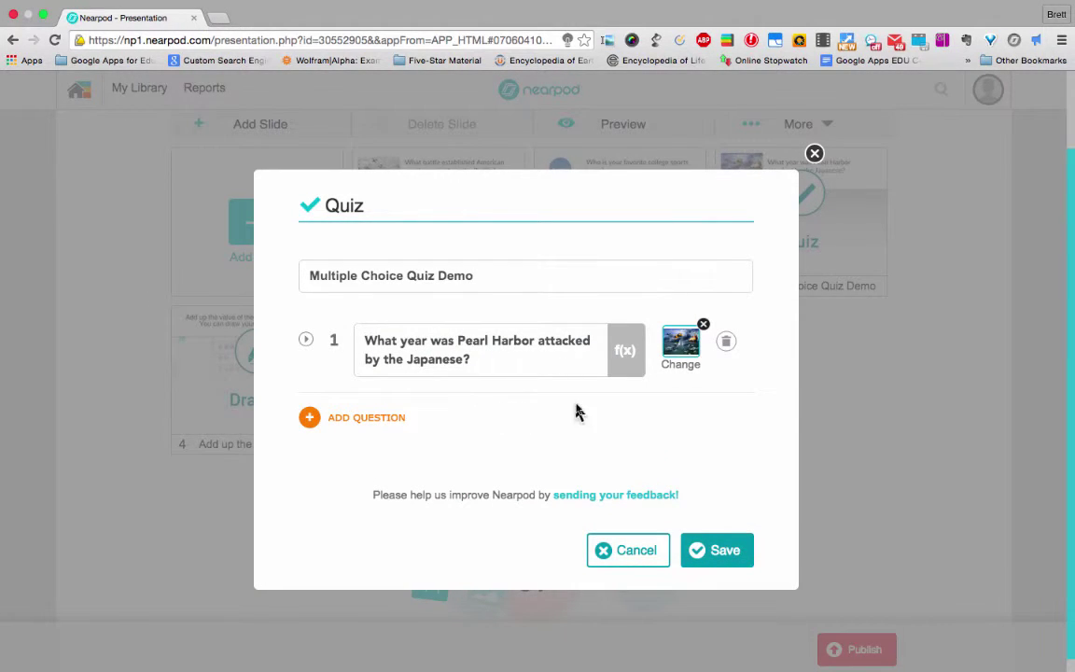
scroll(576, 413, down, 1)
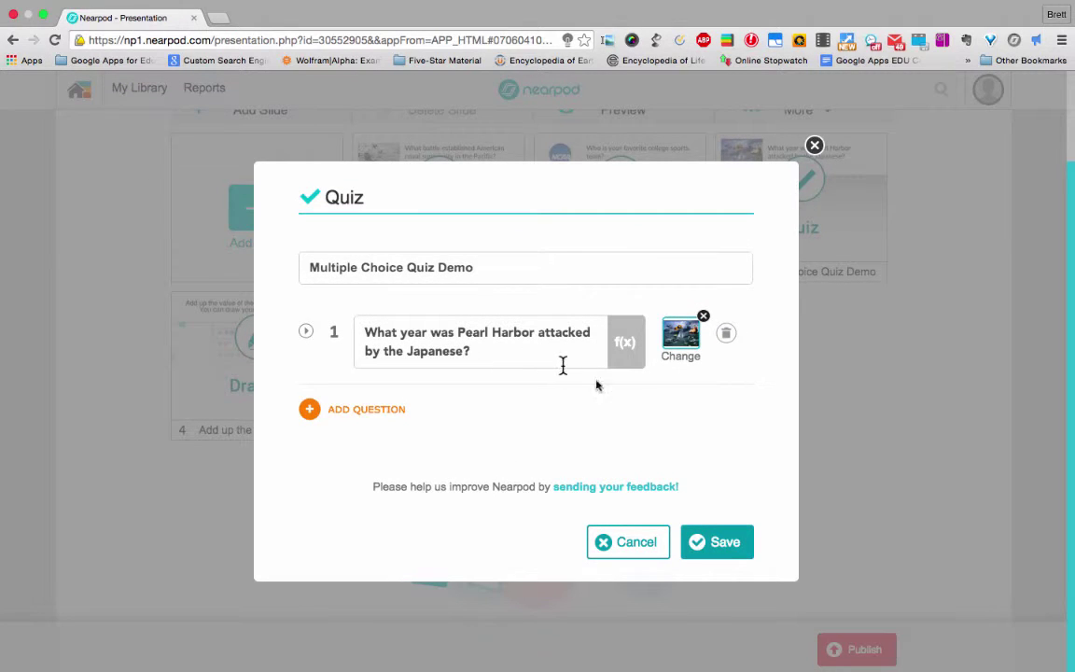
click(523, 354)
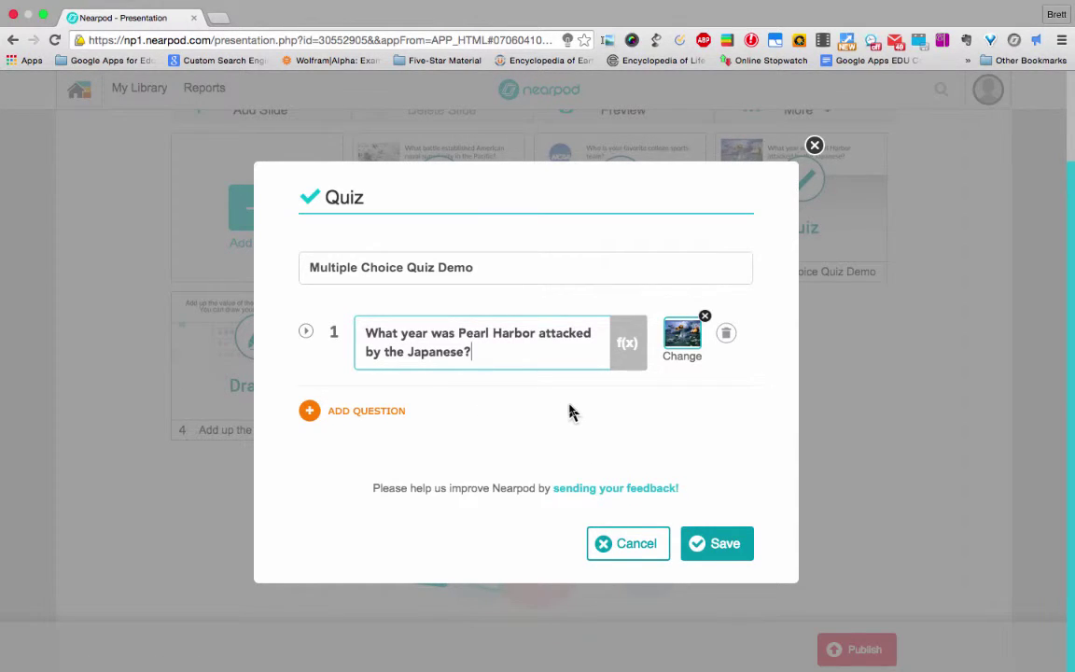
click(635, 543)
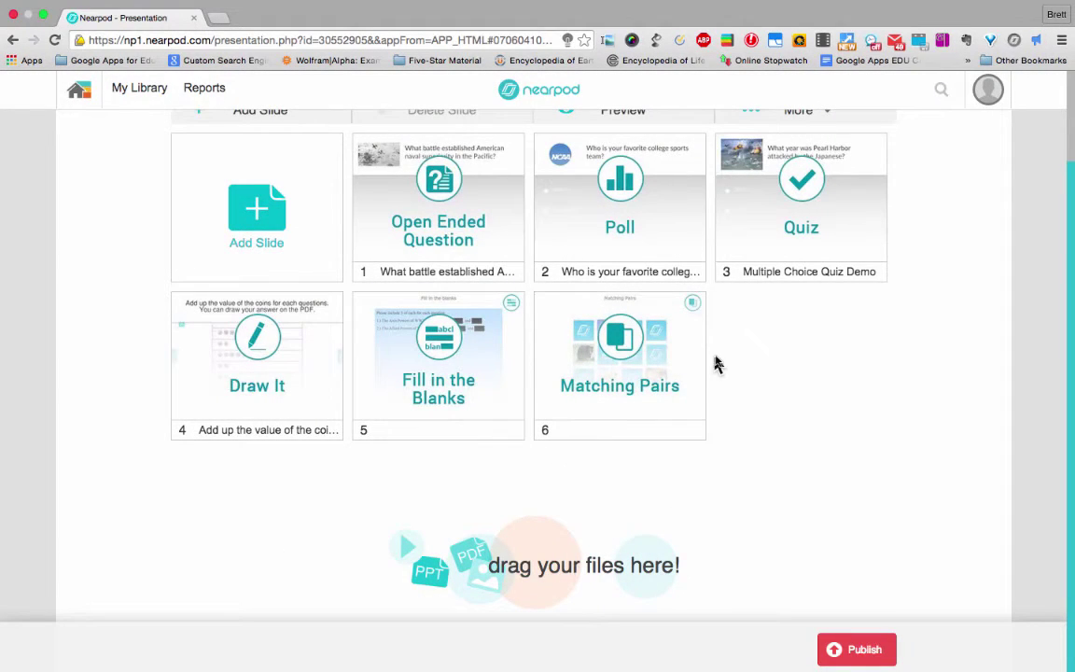
- Create a new blank Quiz activity and mark answer 1.1 as the correct answer
click(231, 228)
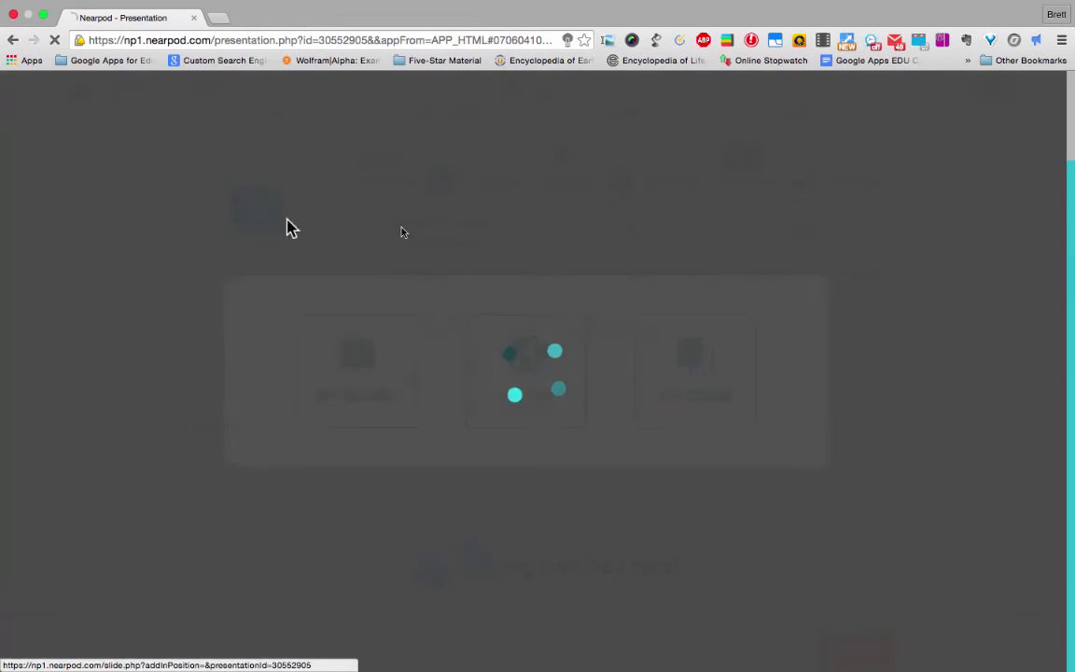
click(725, 393)
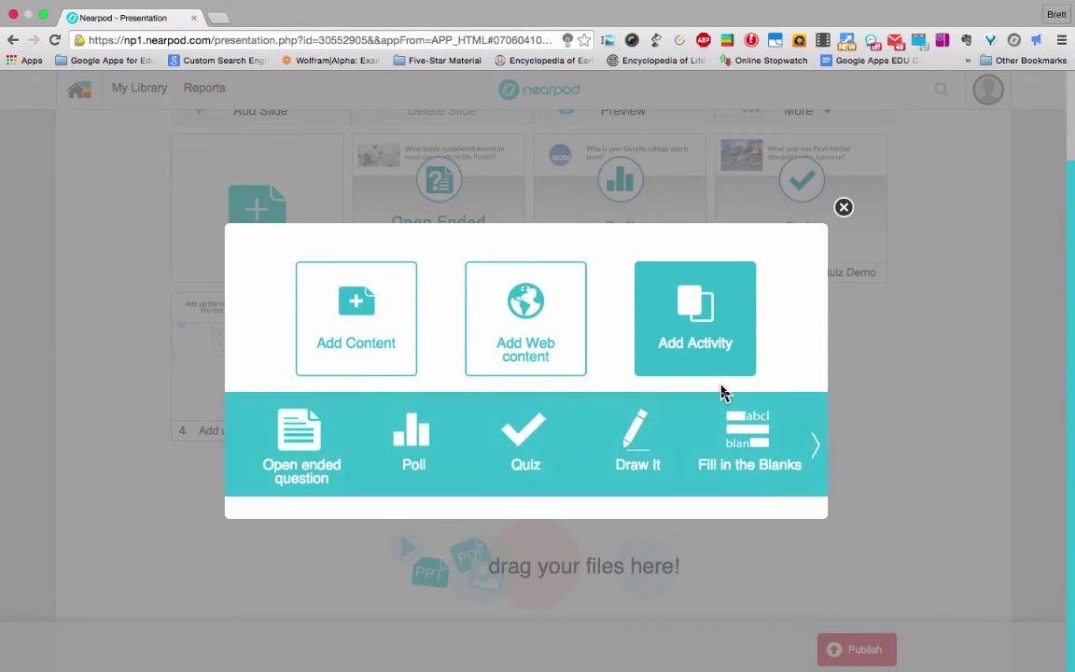
click(539, 441)
click(682, 324)
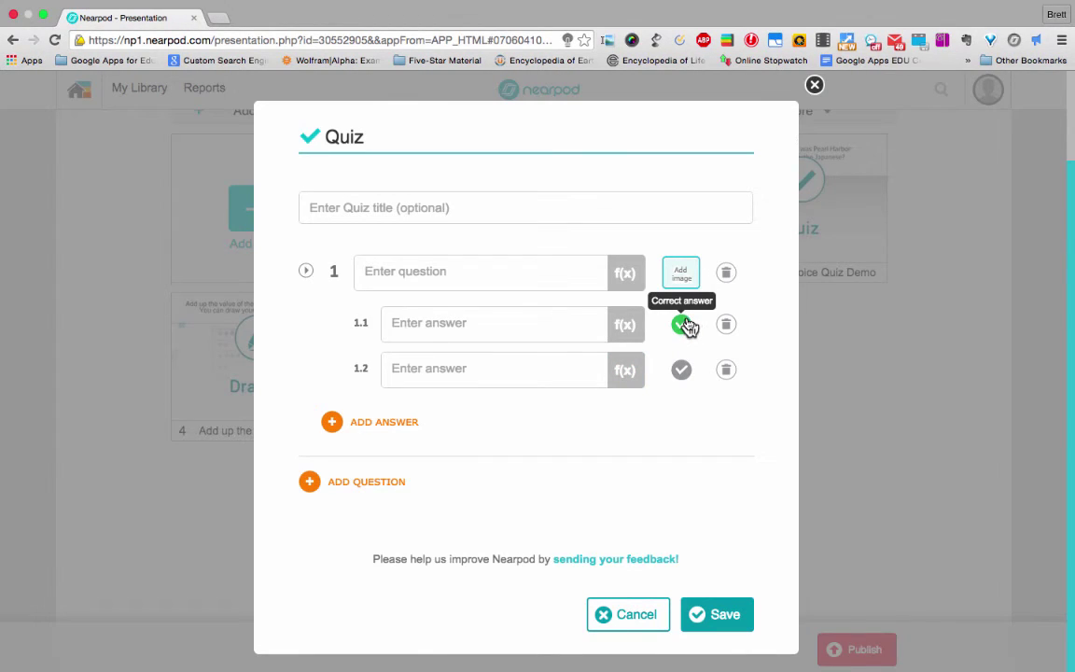